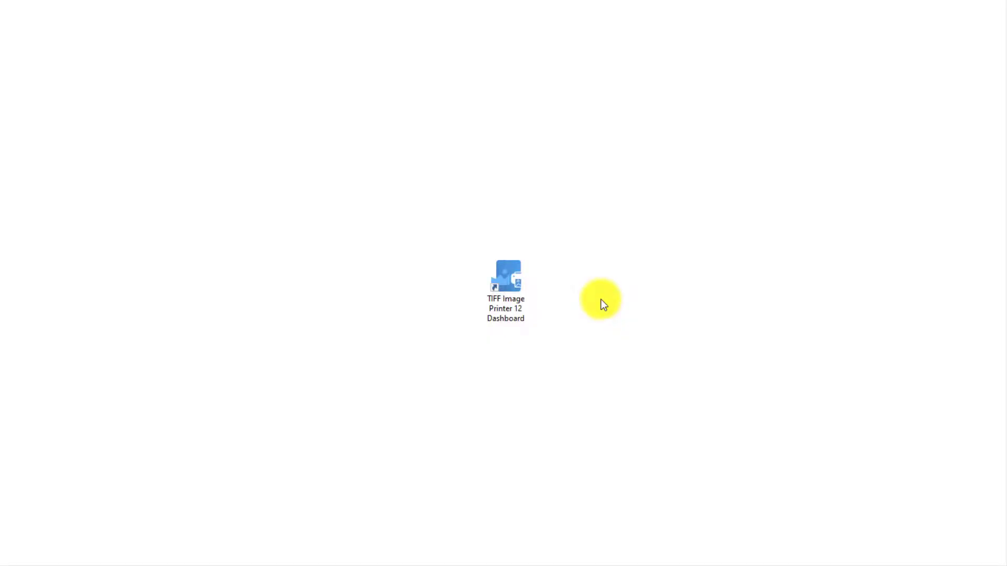
- Open the TIFF Image Printer 12 Dashboard and create a new profile in the Profile Manager
left_click(508, 275)
double_click(507, 271)
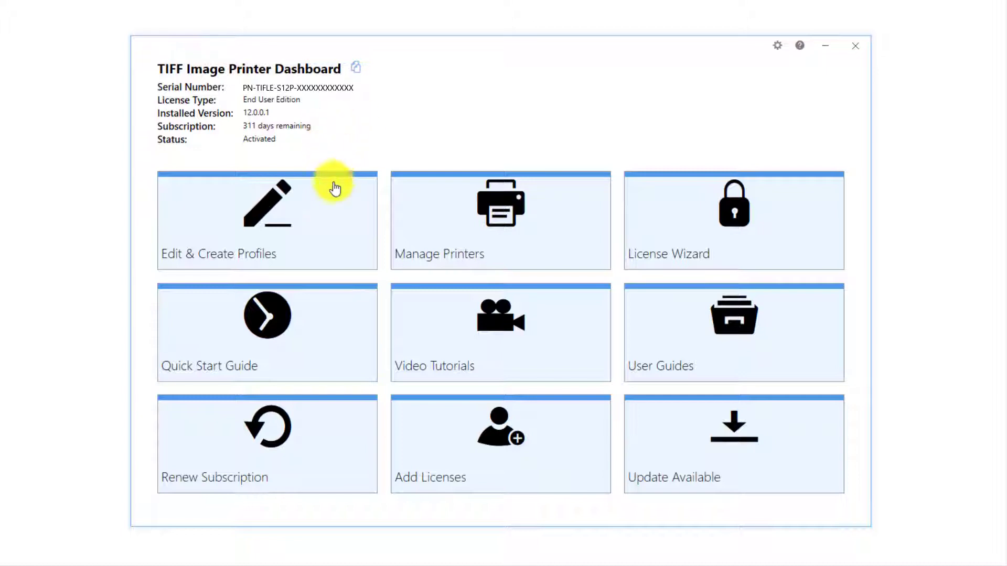
left_click(327, 211)
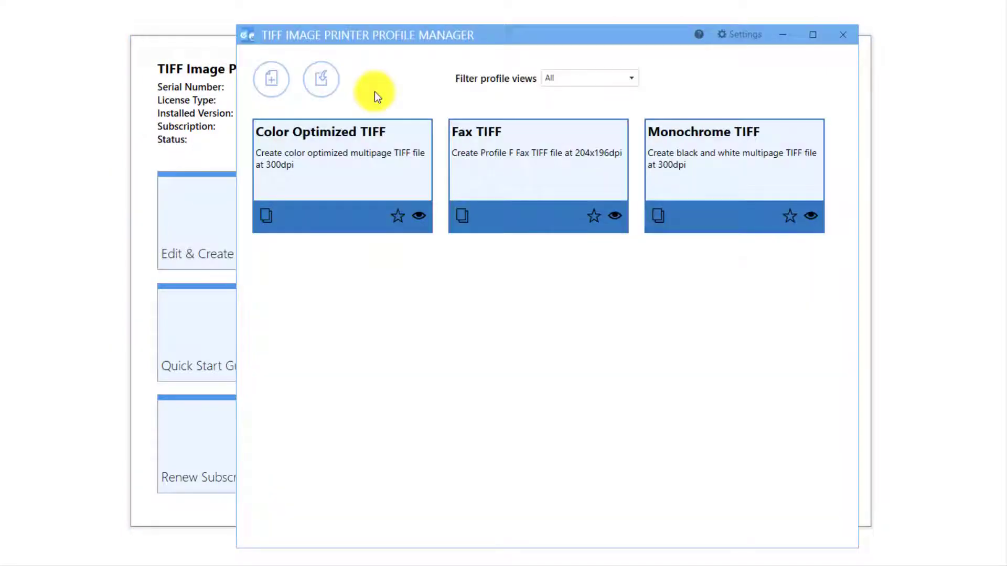
left_click(283, 91)
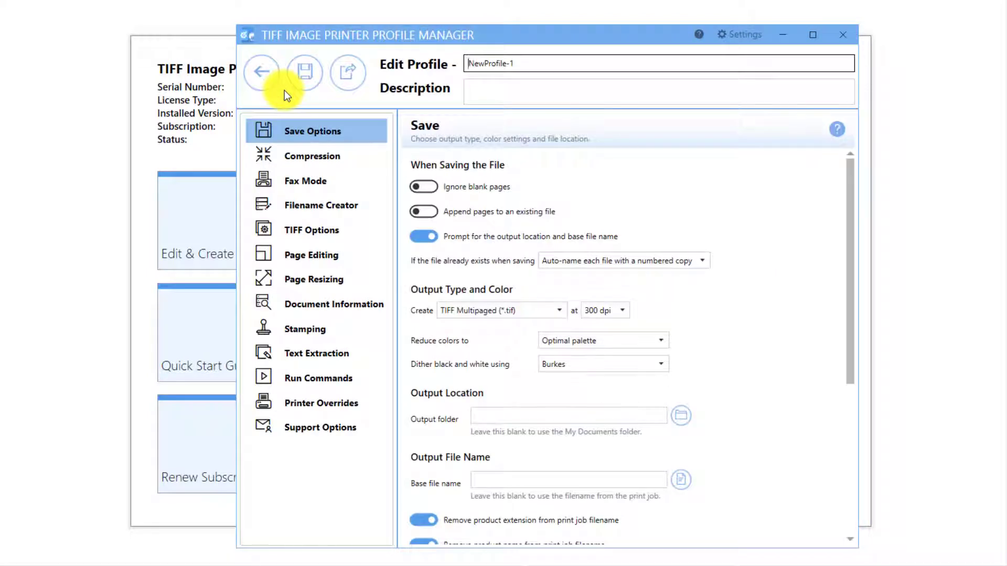
- Name the new profile "Serialized TIFF" and give it the description "Create serialized TIFF Images"
left_click_drag(527, 63, 464, 62)
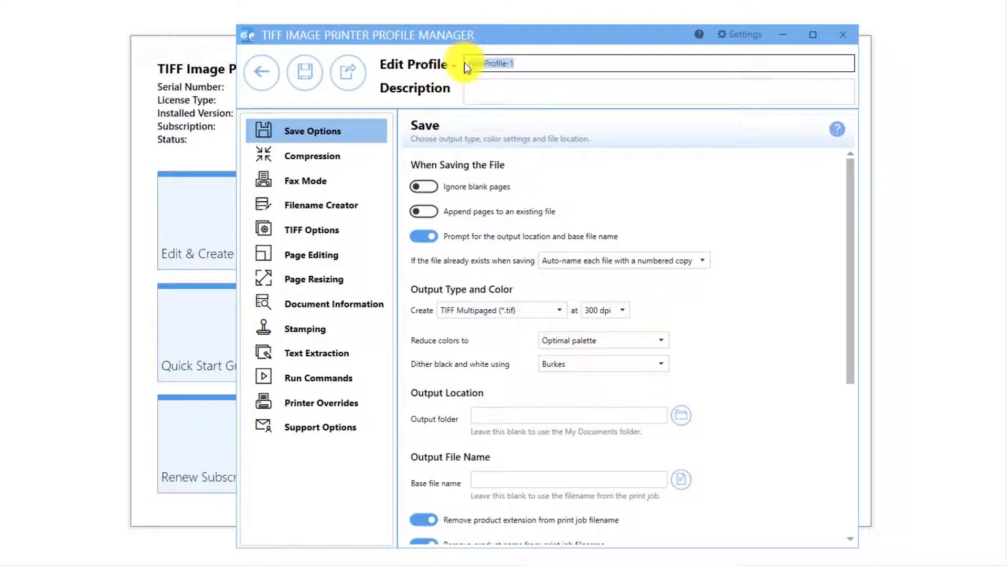
key("BackSpace")
type("Serialized TIFF")
left_click(507, 92)
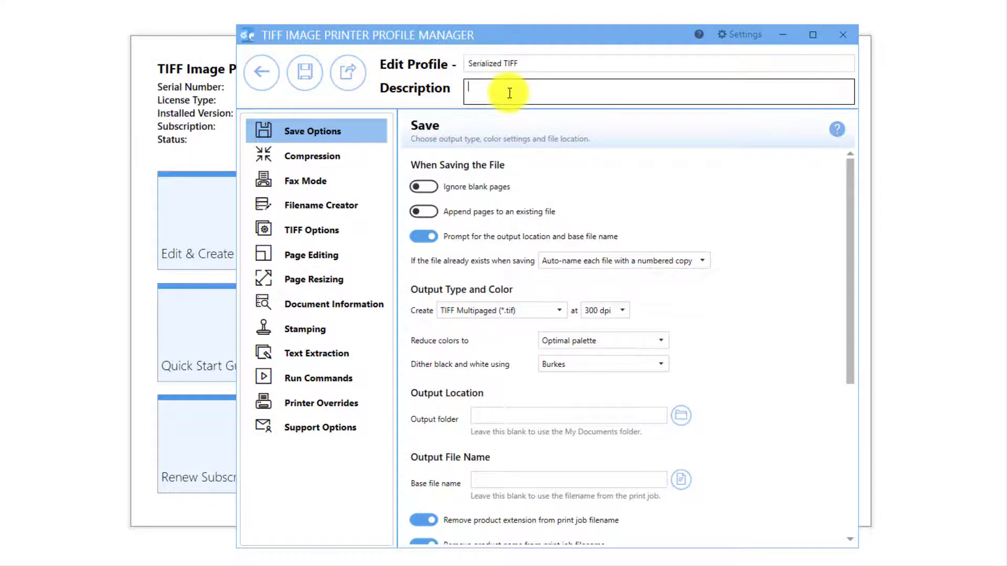
type("Create serialized TIFF Images")
- Set the profile's output type to TIFF Serialized (*.tif), save the profile and close the Profile Manager
left_click(556, 306)
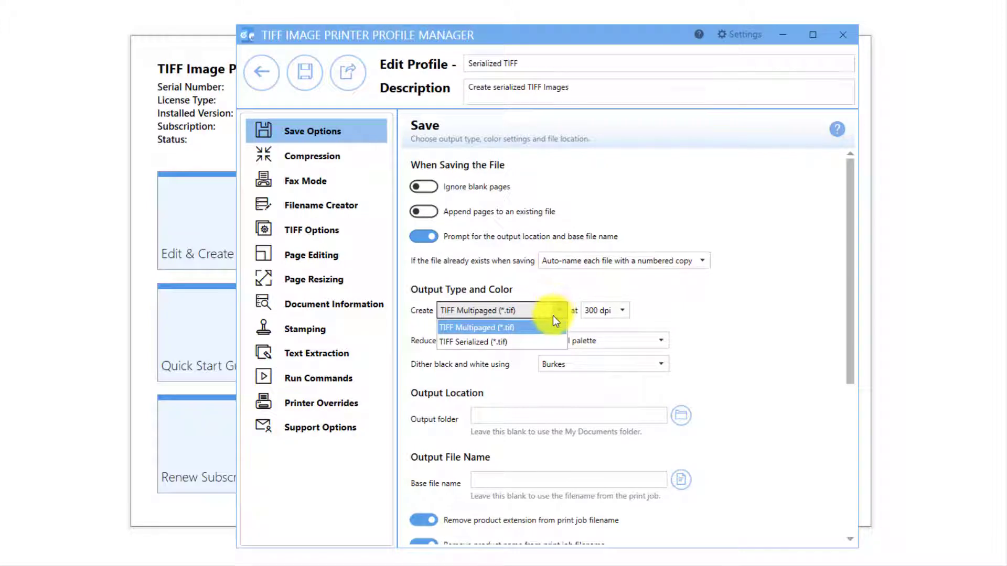
left_click(542, 341)
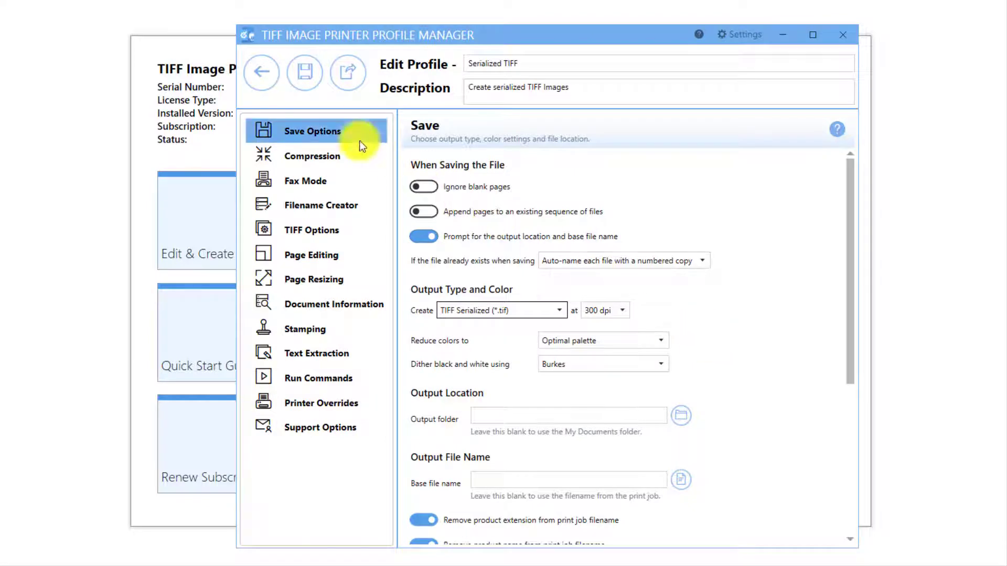
left_click(304, 89)
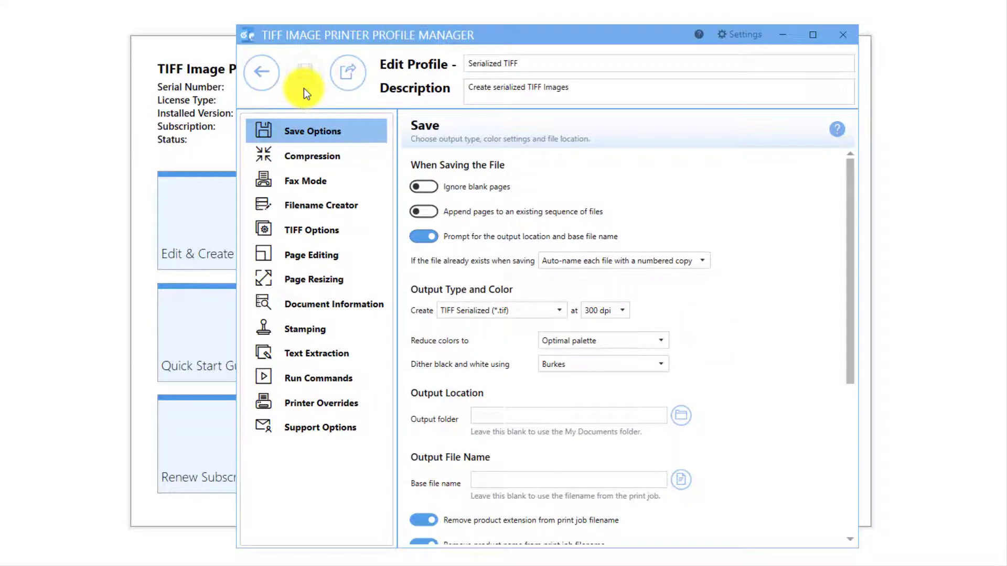
left_click(271, 84)
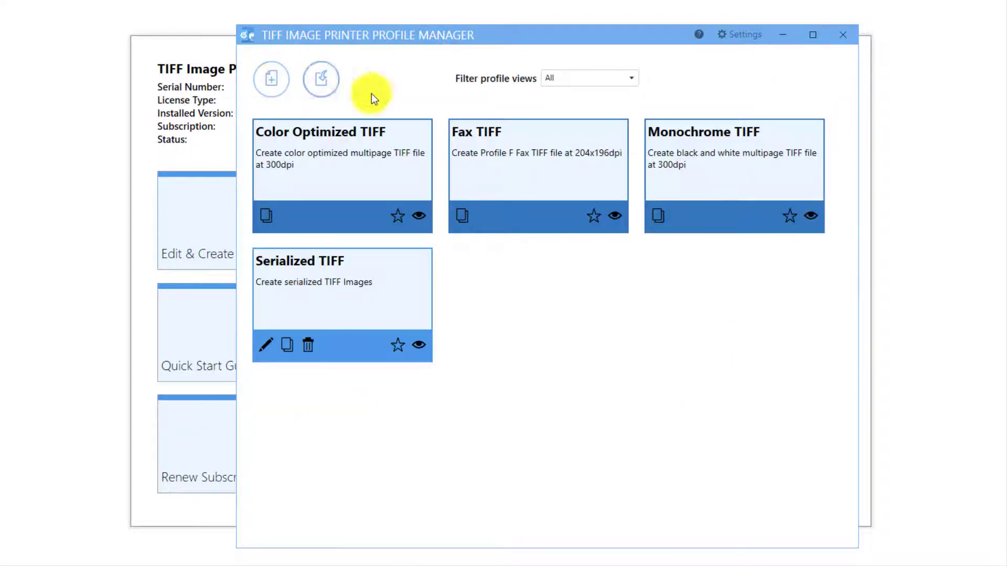
left_click(845, 39)
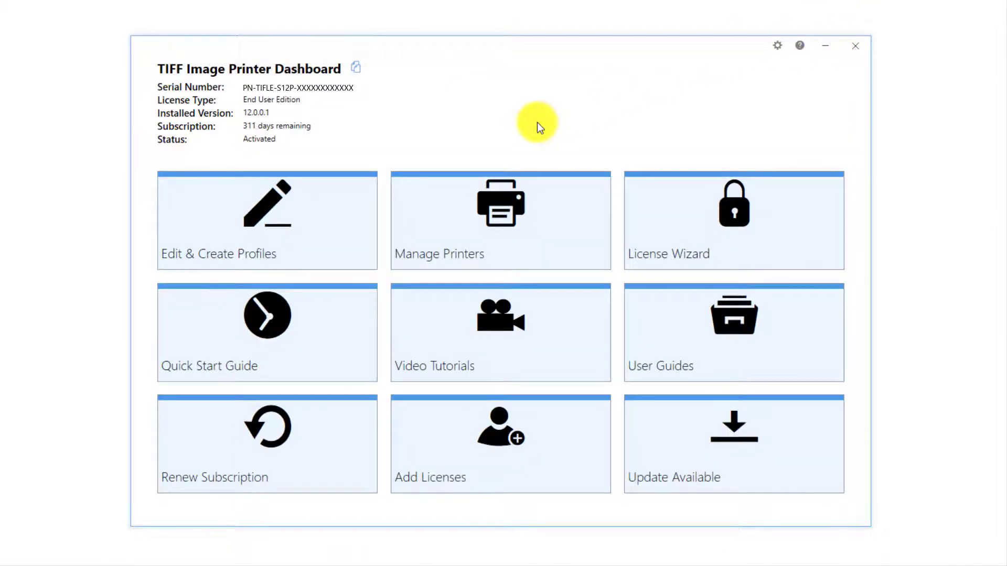
- Assign the Serialized TIFF profile to TIFF Image Printer 12, save the printer setting and close the dashboard
left_click(558, 193)
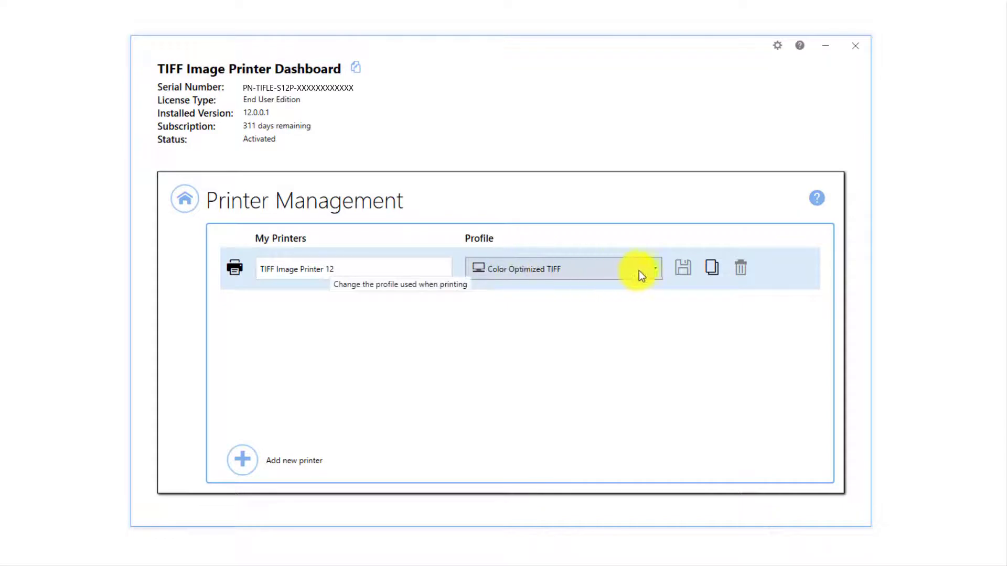
left_click(653, 269)
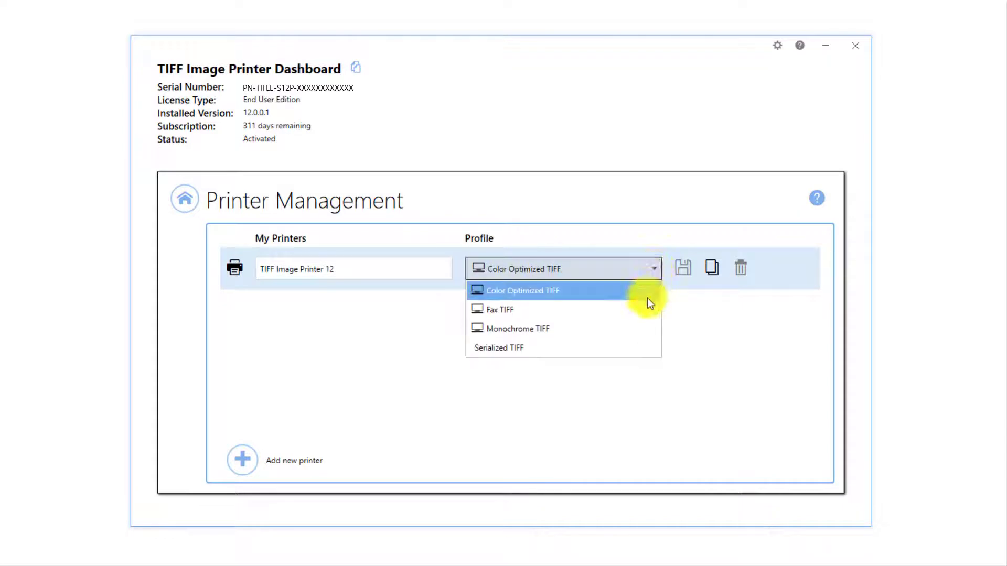
left_click(647, 348)
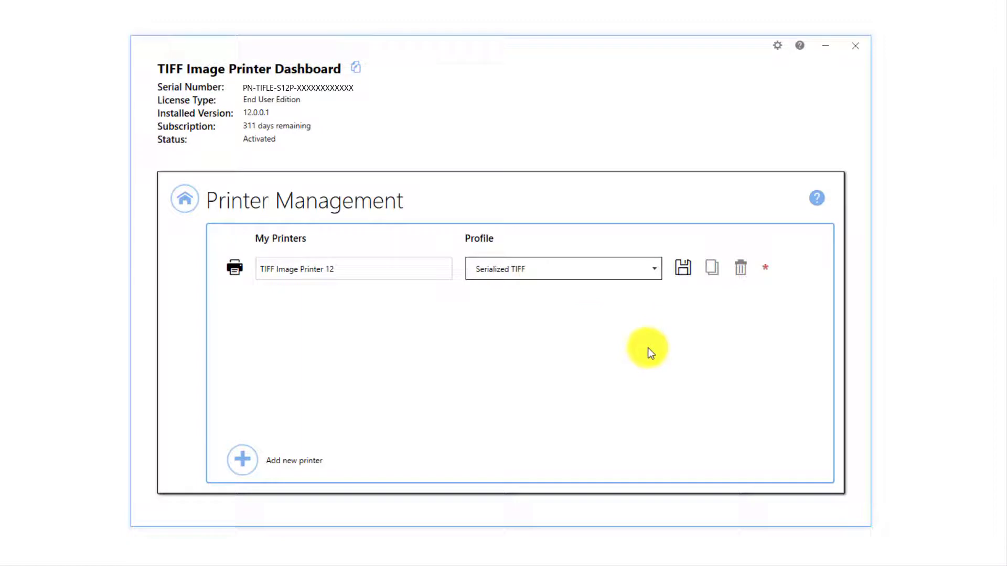
left_click(686, 271)
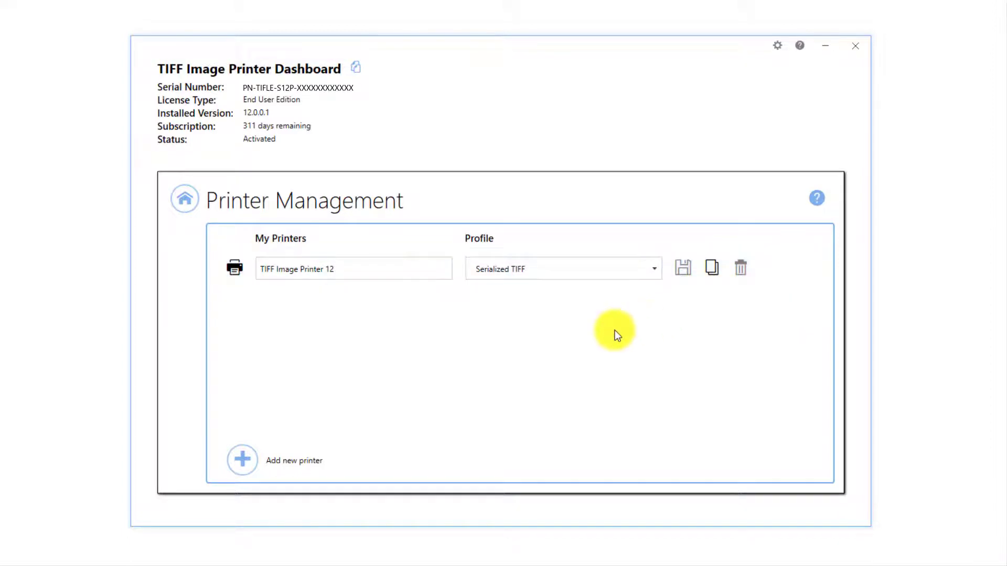
left_click(184, 212)
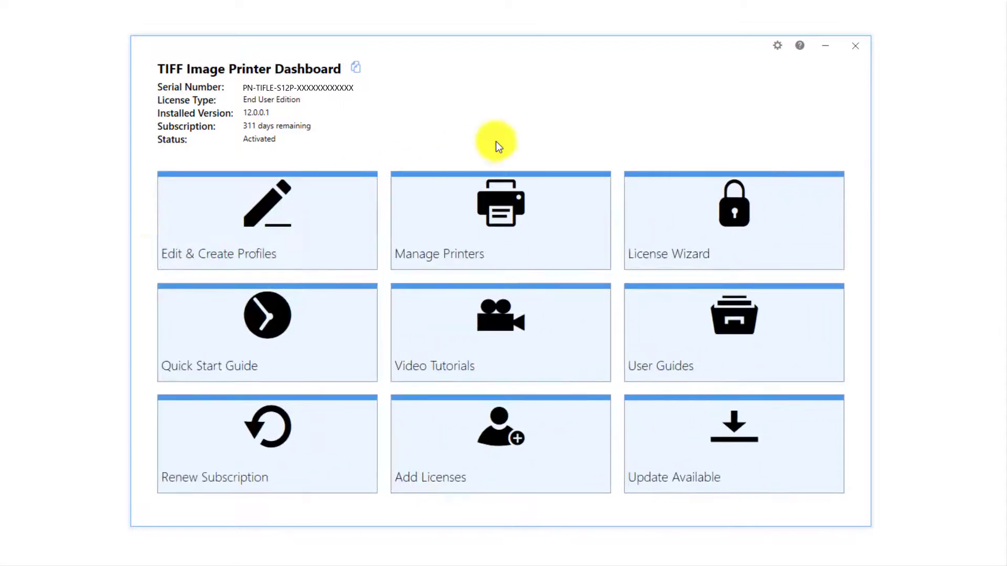
left_click(847, 48)
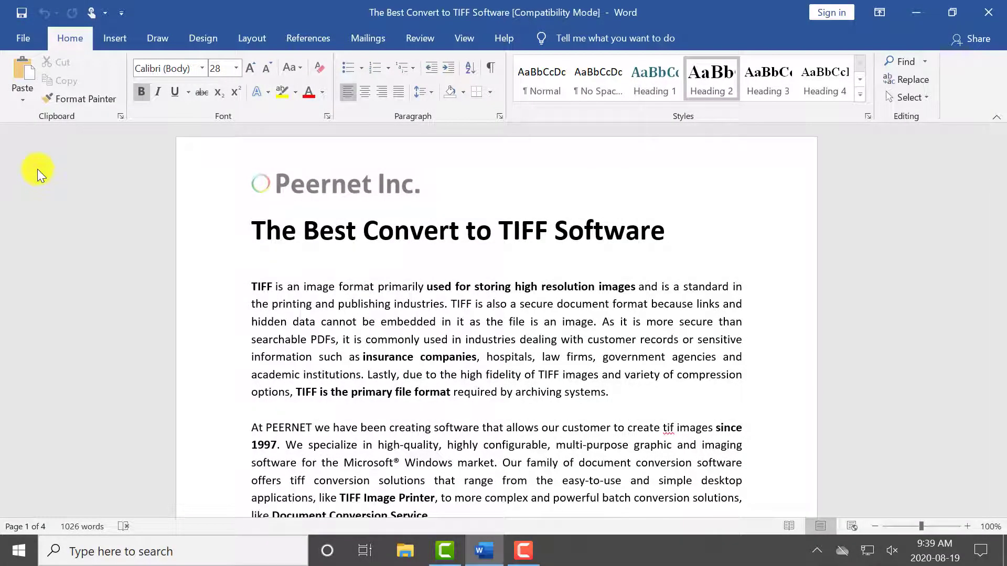
- Switch to Word and print the open document to TIFF Image Printer 12
left_click(34, 43)
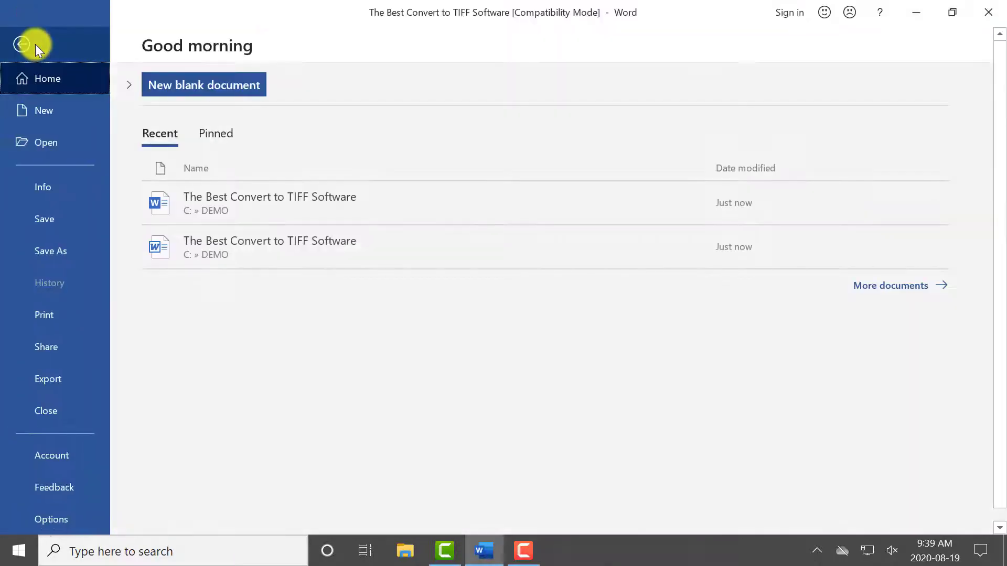
left_click(78, 315)
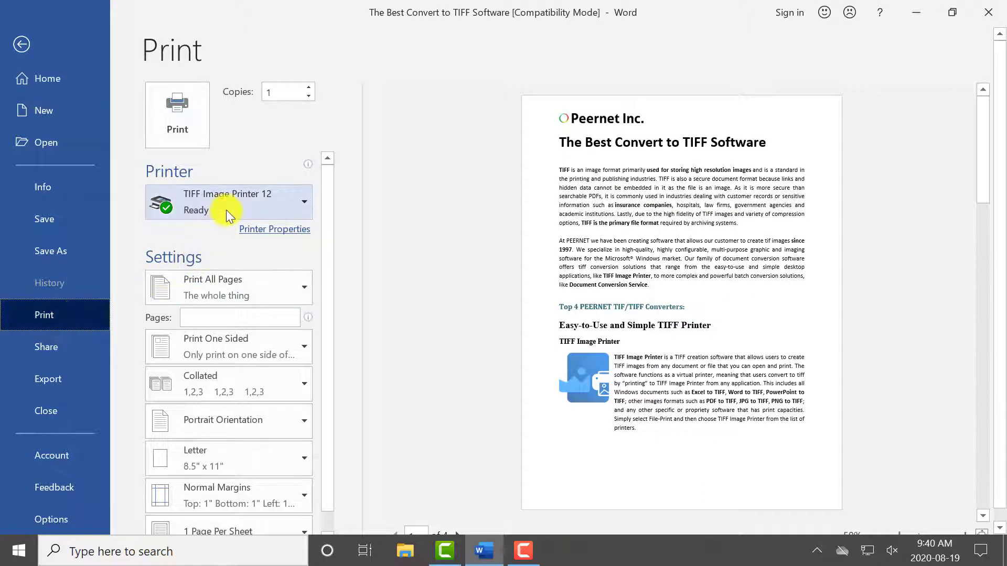
mouse_move(225, 210)
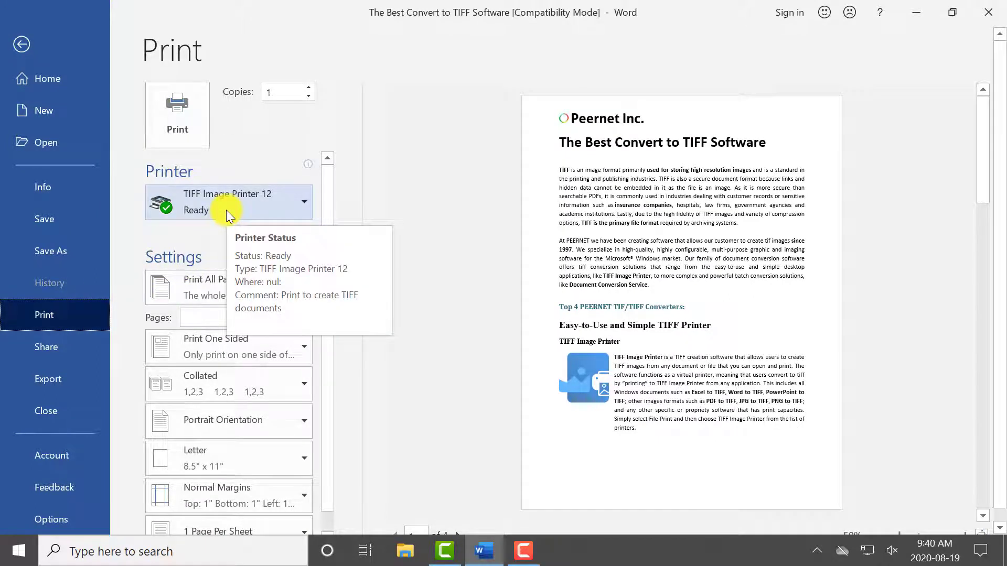
left_click(198, 135)
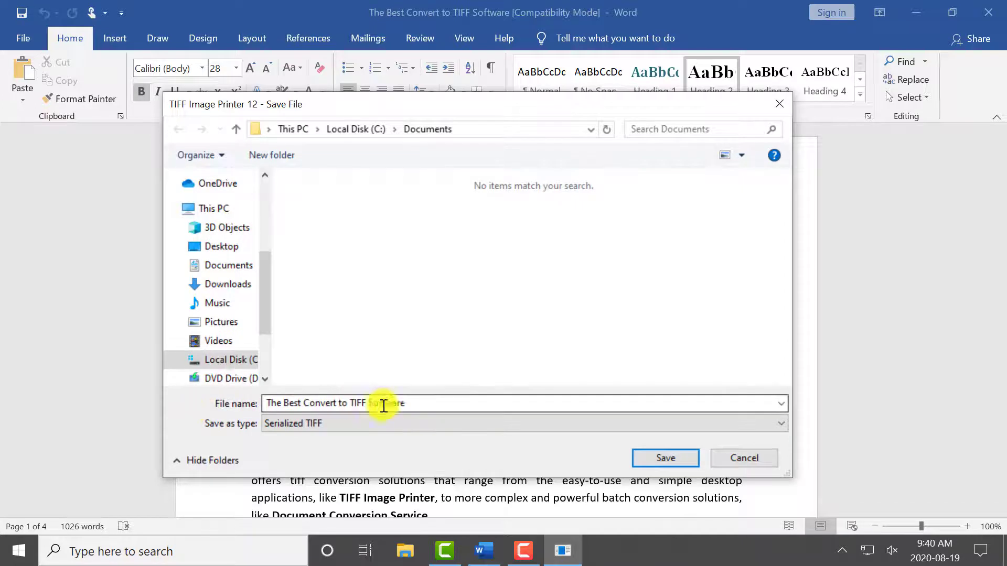
- Copy the file name "The Best Convert to TIFF Software" and save the serialized TIFF output in C:\Documents
triple_click(417, 402)
key("ctrl+c")
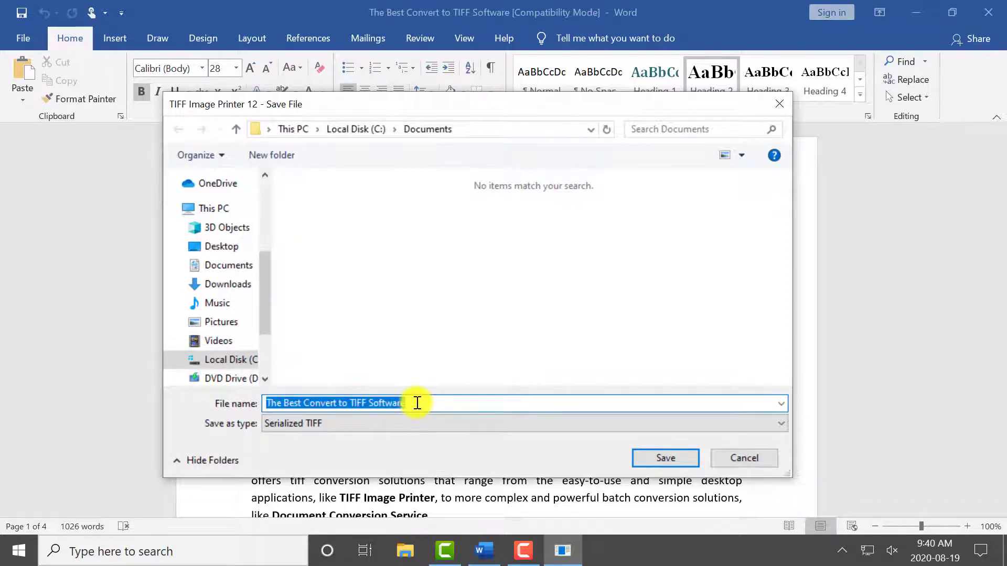
left_click(474, 127)
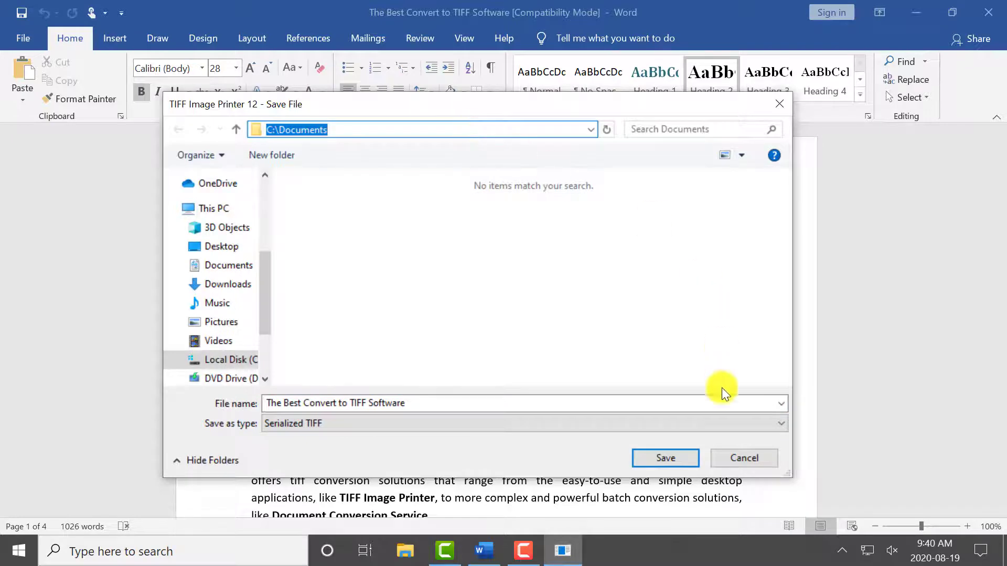
left_click(687, 462)
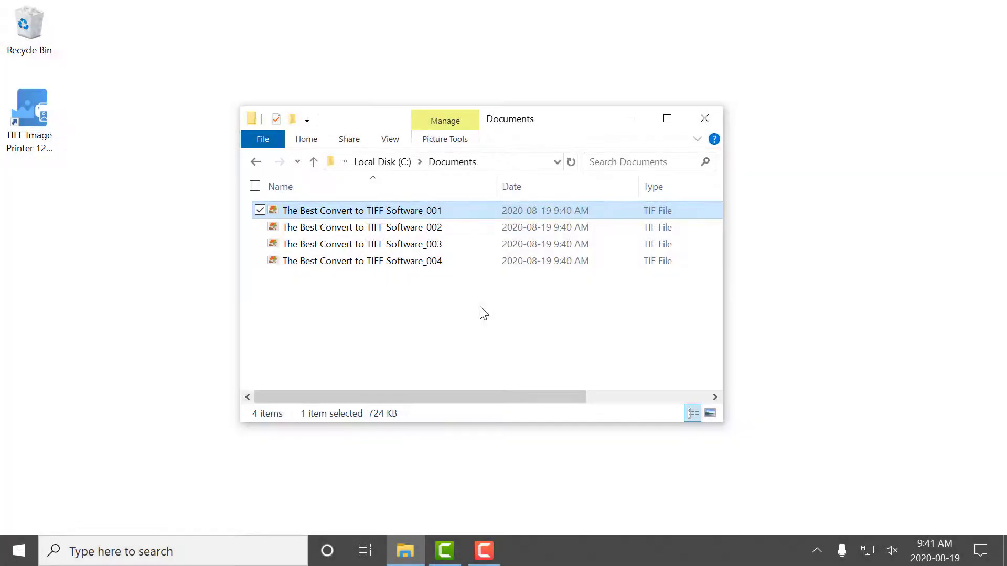
- View the created TIFF files one by one in Windows Photo Viewer, starting with The Best Convert to TIFF Software_001
double_click(432, 215)
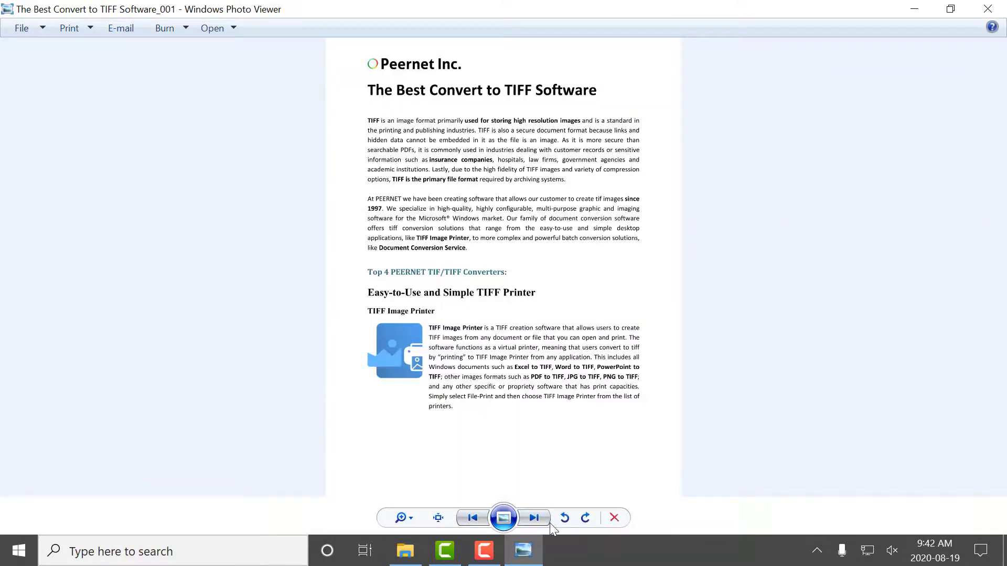
left_click(544, 520)
left_click(544, 520)
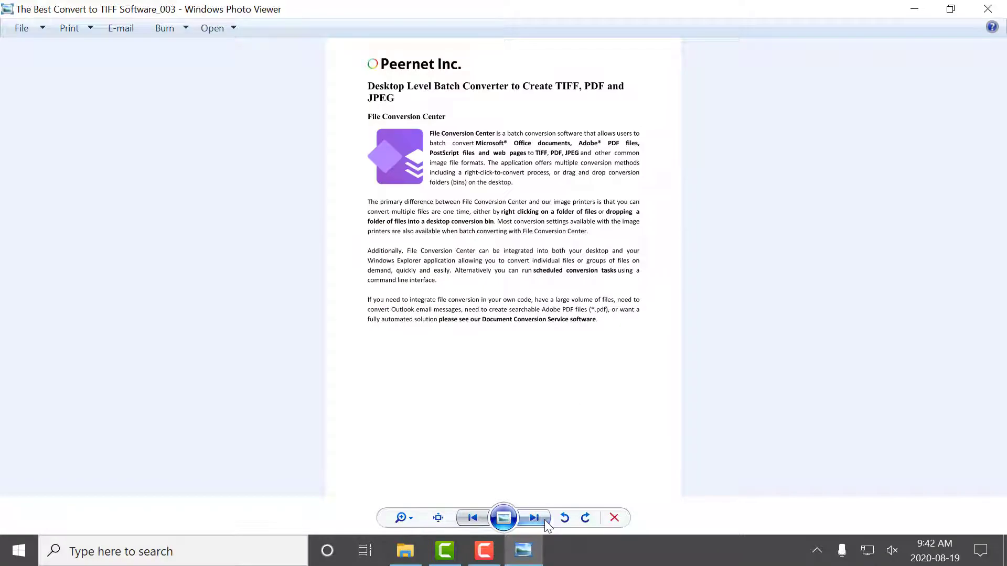
left_click(545, 520)
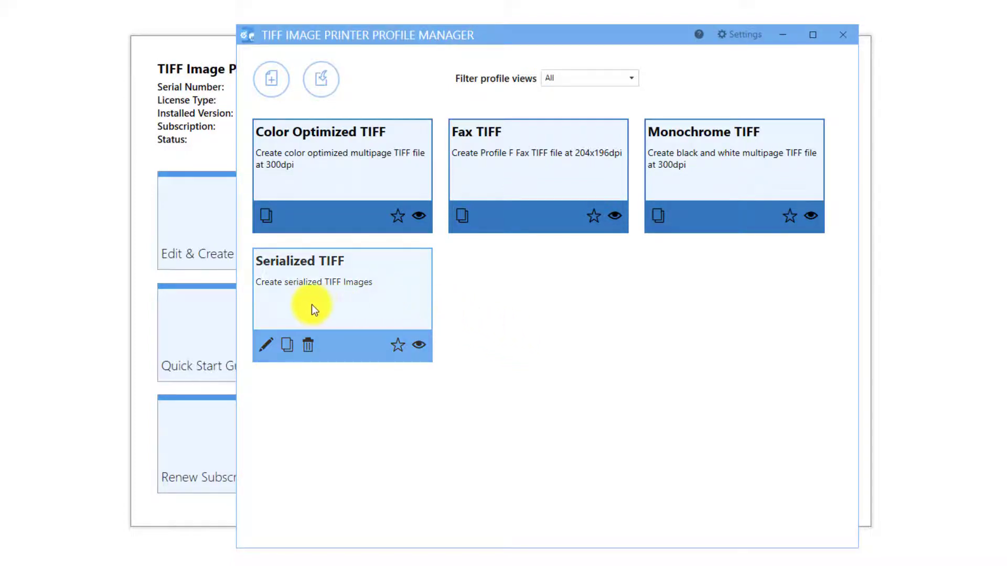
- Set the Serialized TIFF profile to append to an existing file sequence in C:\Documents with base file name The Best Convert to TIFF Software
left_click(266, 345)
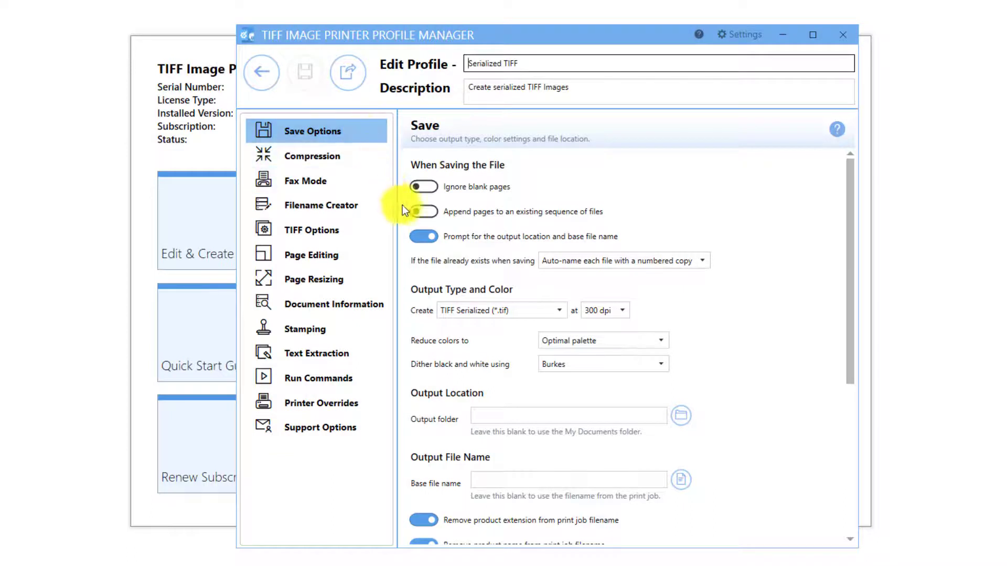
left_click(422, 212)
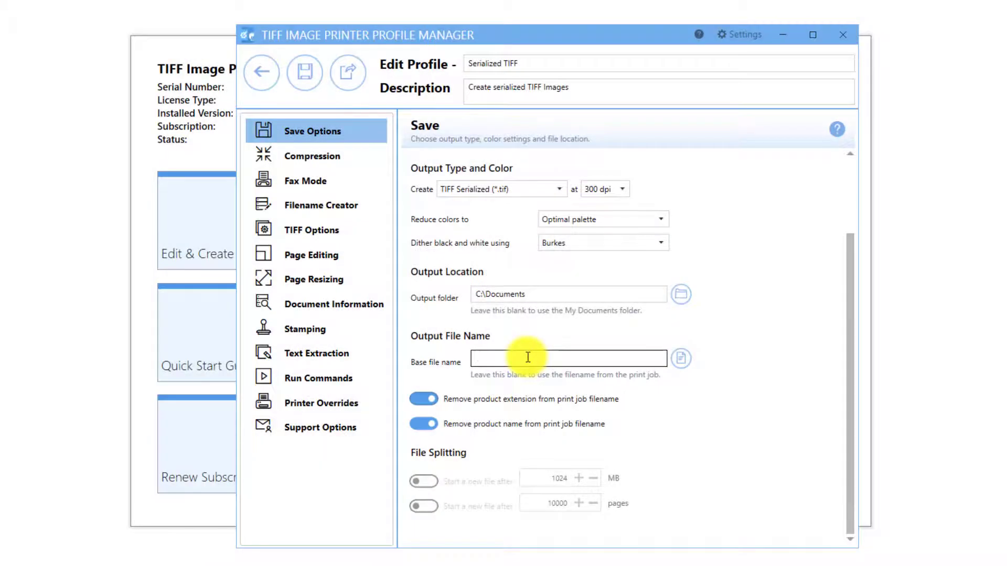
key("ctrl+v")
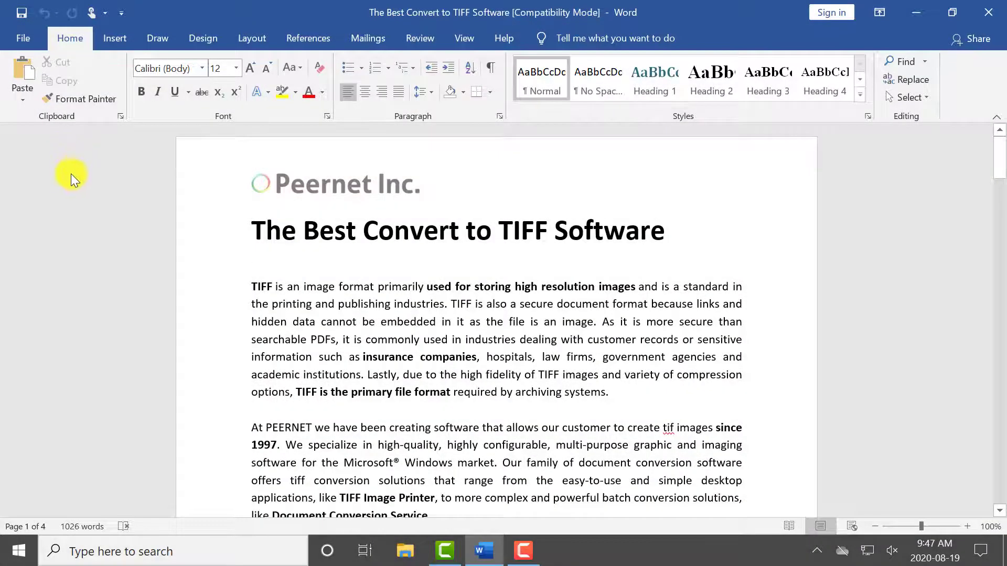
- Print the Word document to TIFF Image Printer 12 and save it as "The Best Convert to TIFF Software" in C:\Documents
left_click(39, 42)
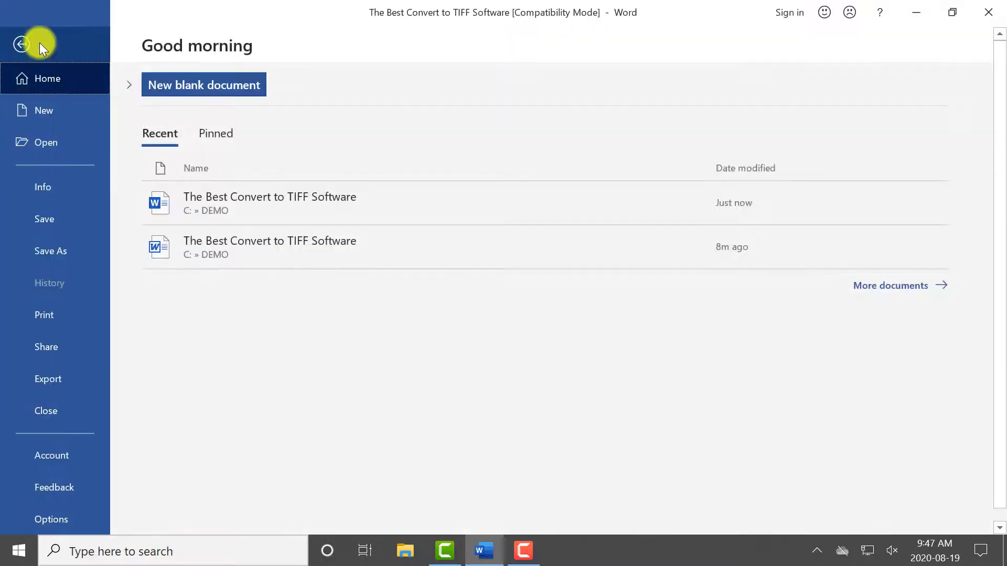
left_click(62, 313)
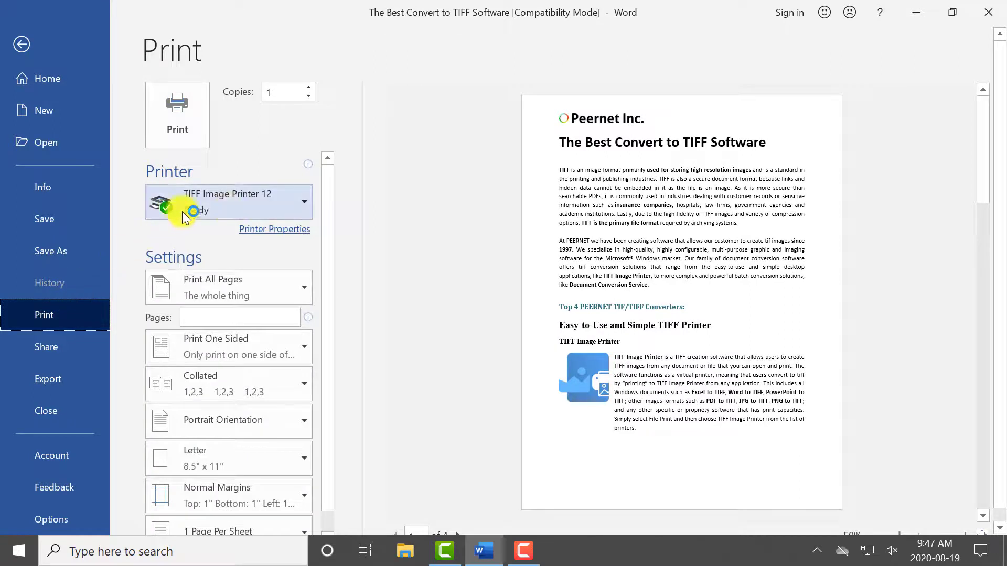
mouse_move(231, 209)
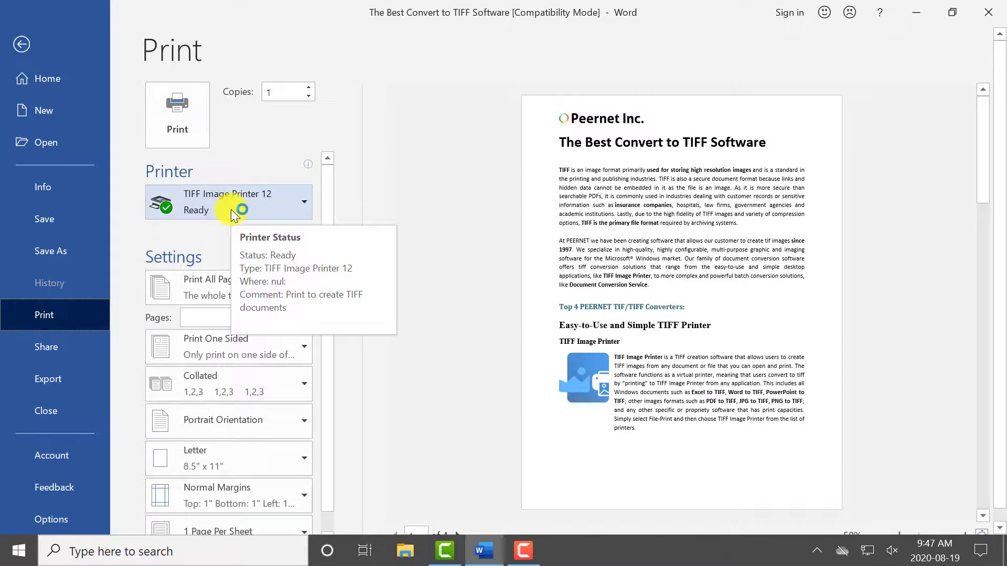
left_click(199, 136)
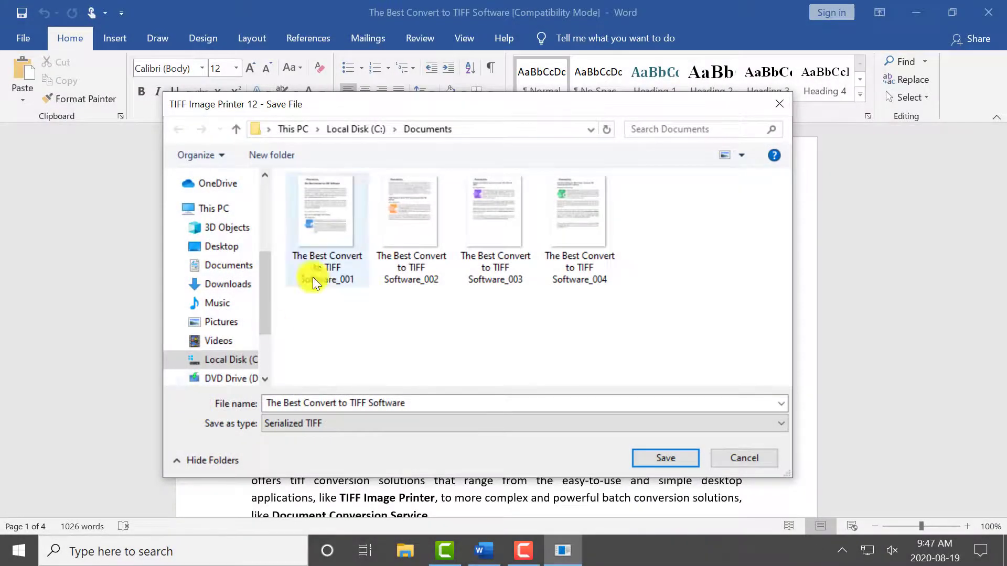
left_click(439, 407)
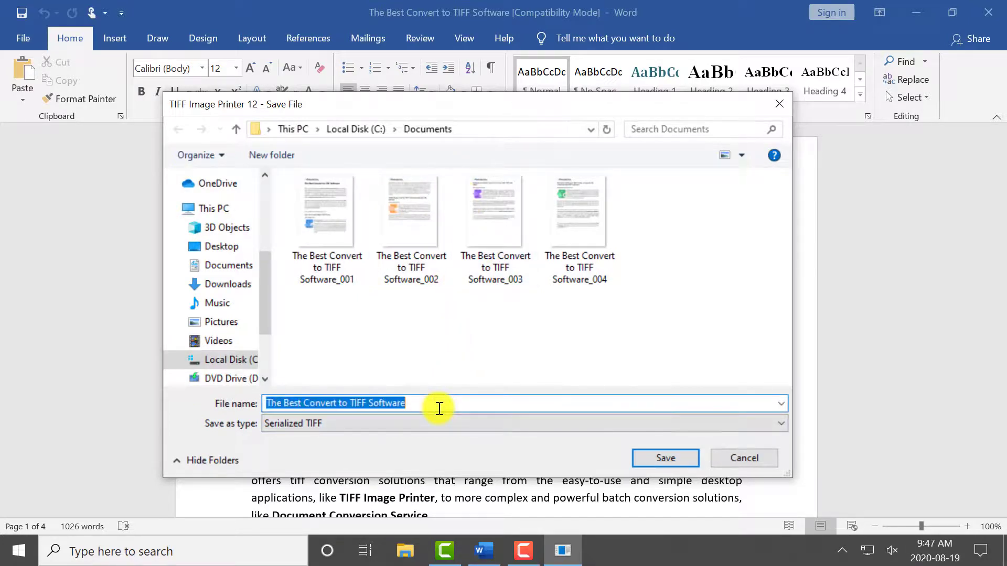
left_click(686, 459)
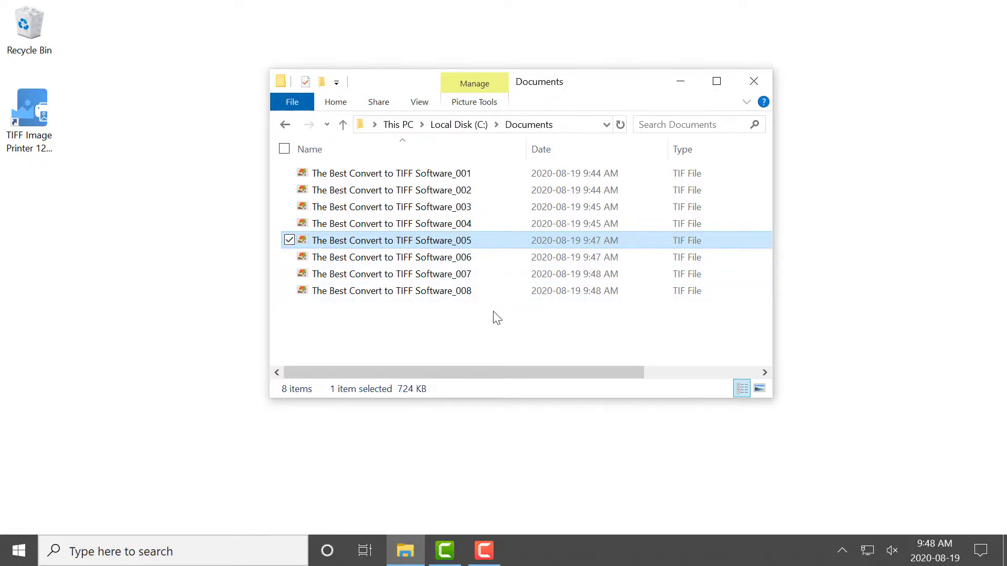
left_click(496, 324)
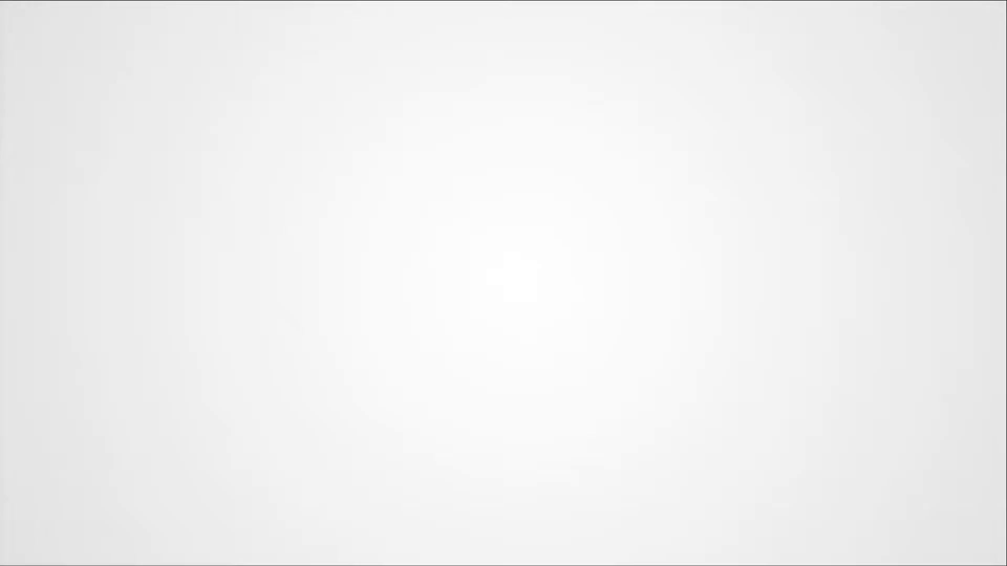